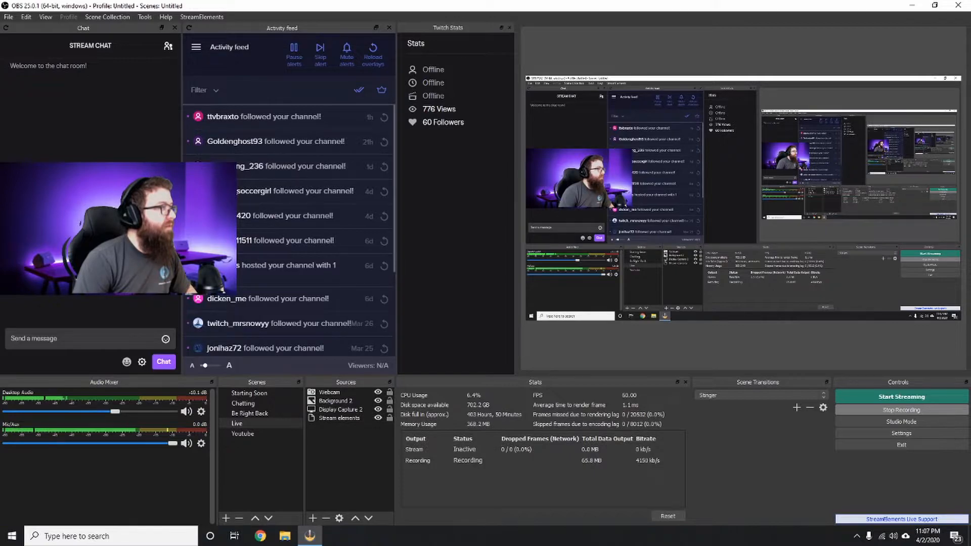
Step: Open the OBS settings and review the General, Stream and Output pages
key("alt+f")
key("Down")
key("Down")
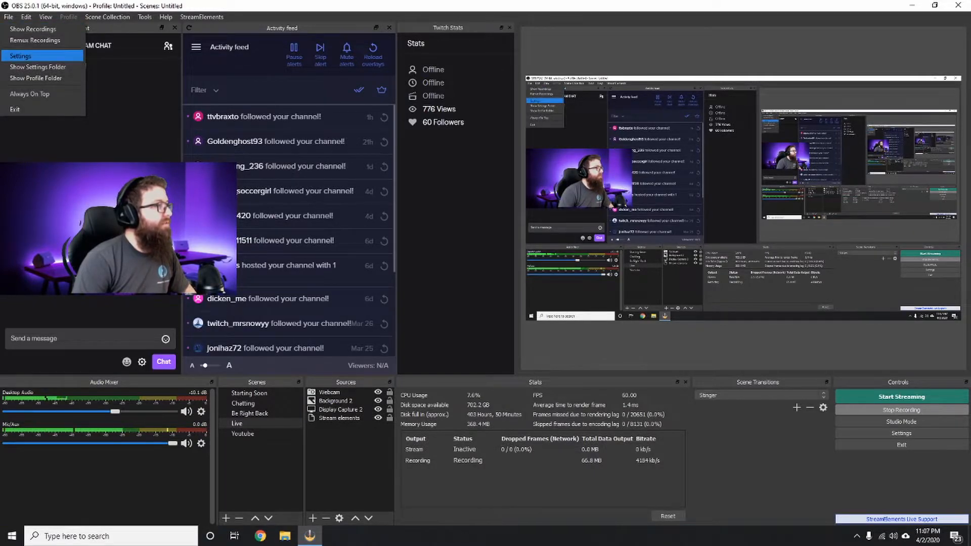
key("Return")
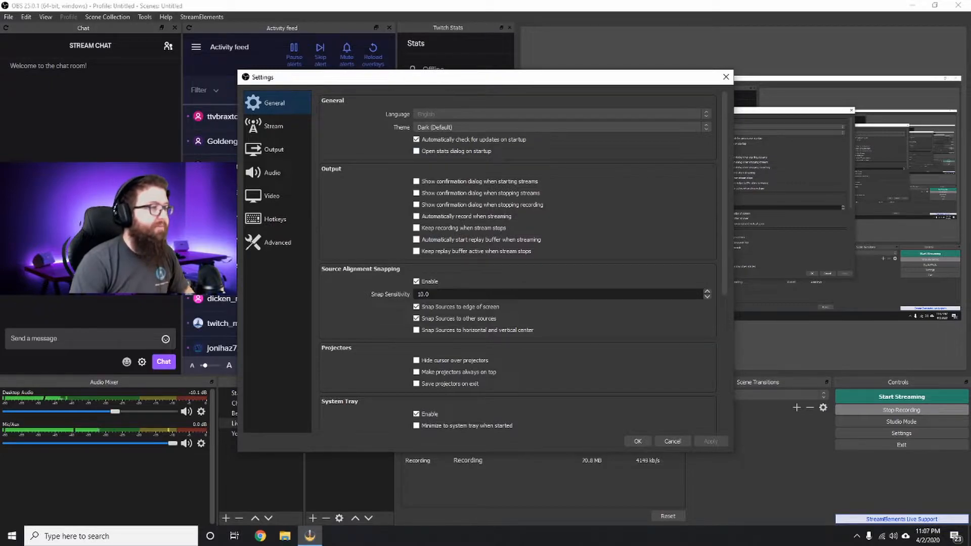
left_click(274, 126)
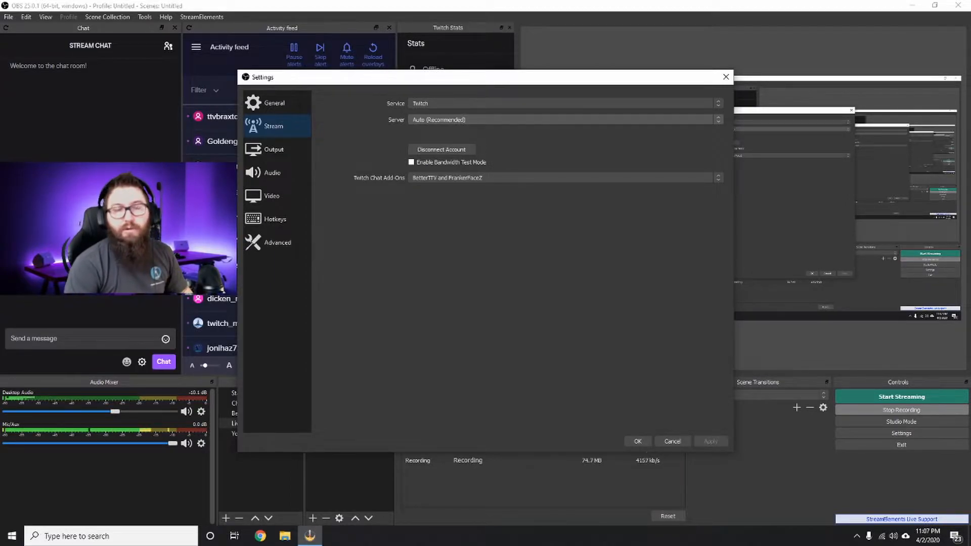
left_click(274, 149)
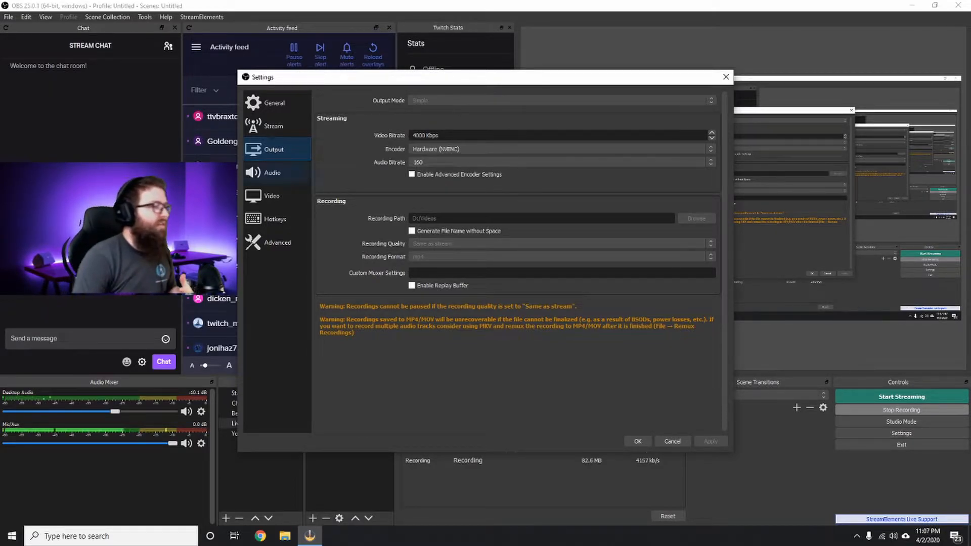
Step: Switch to Chrome and open the Speedtest site to test the internet connection speed
key("alt+Tab")
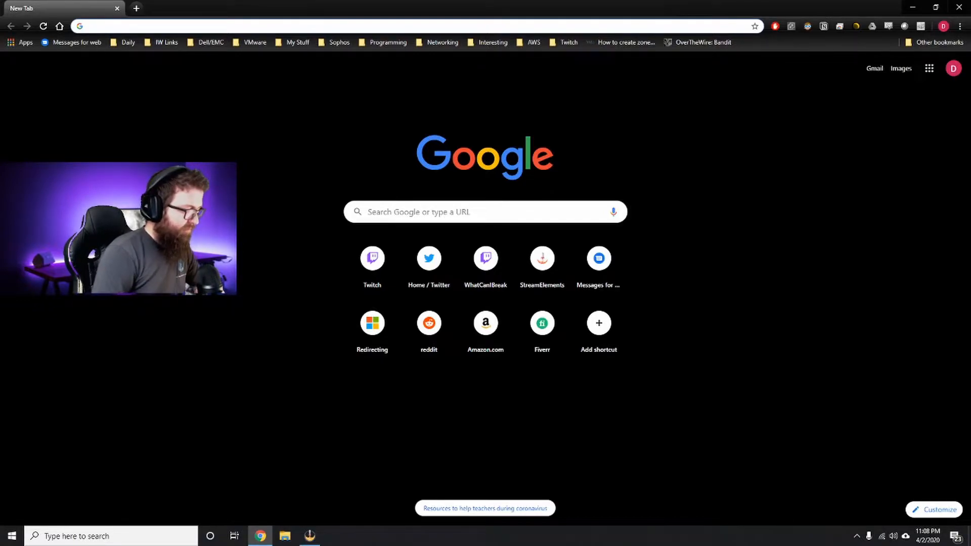
type("speed")
key("Return")
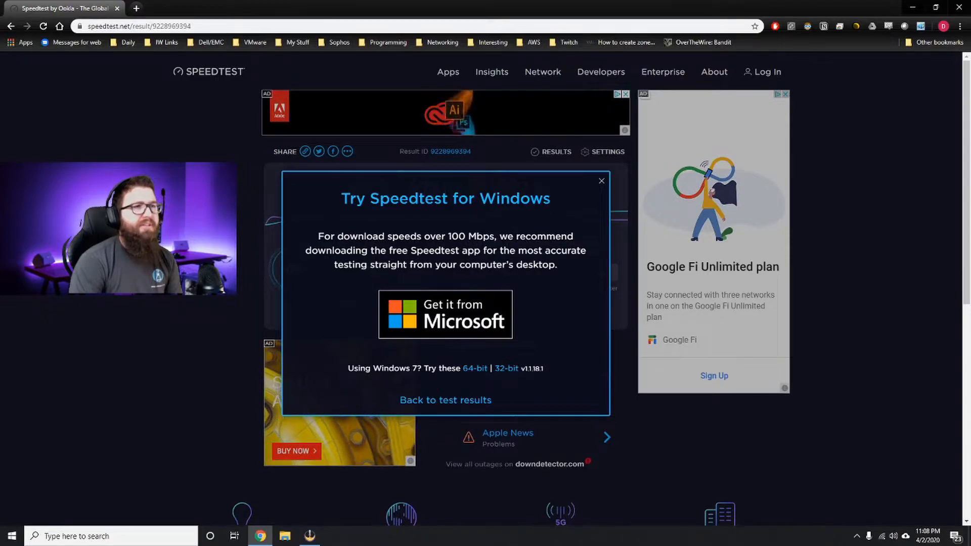
Step: Switch back to OBS and review the available streaming encoder options in the Output settings
key("alt+Tab")
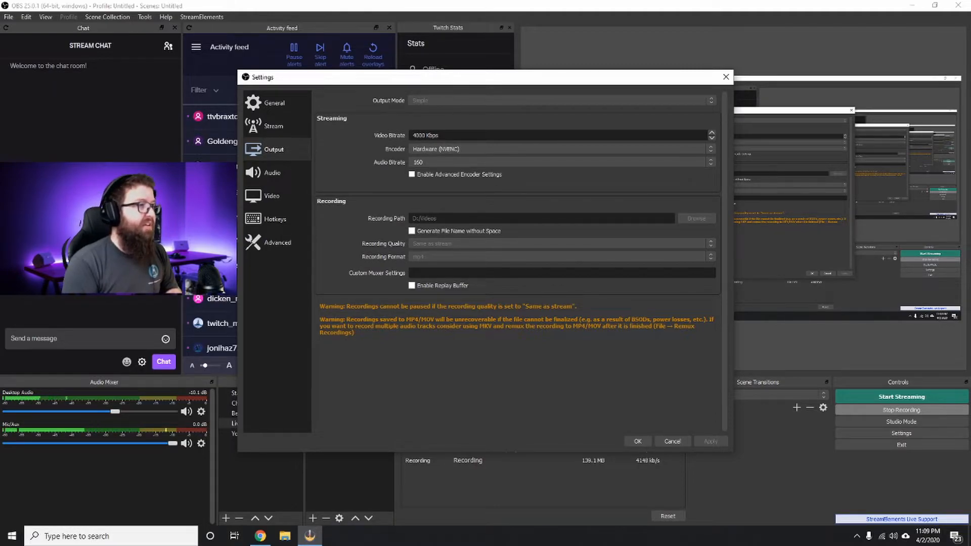
left_click(559, 149)
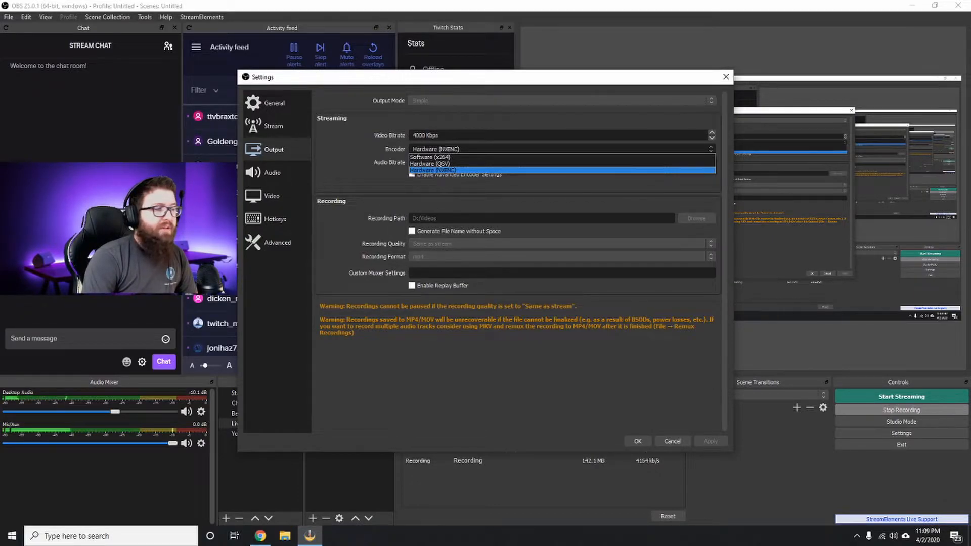
key("Up")
key("Up")
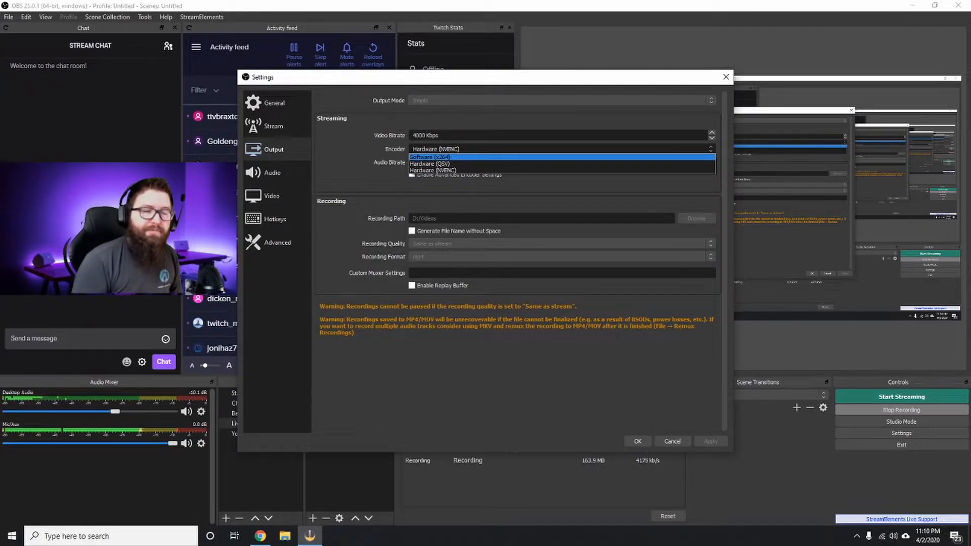
key("Return")
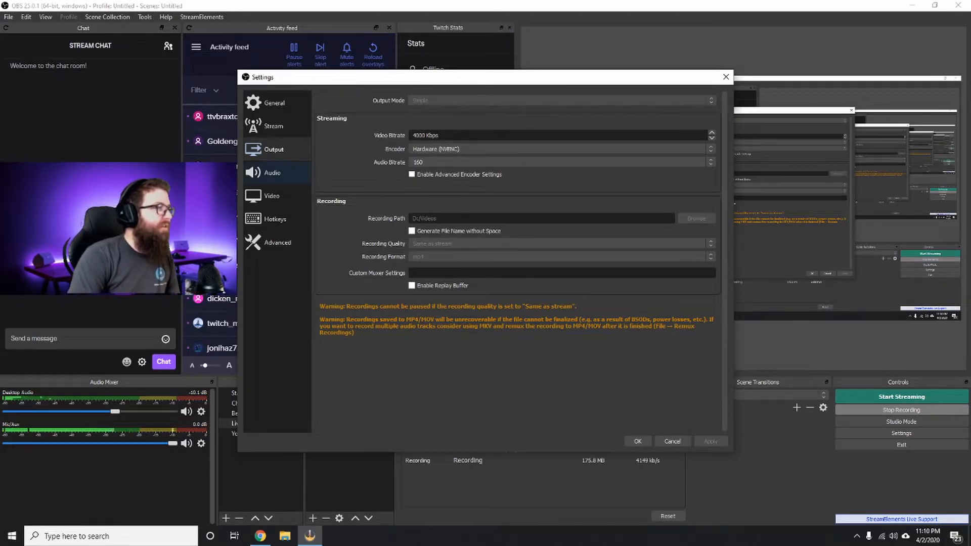
Step: Review the audio device and video resolution settings, and close the settings without saving
left_click(274, 173)
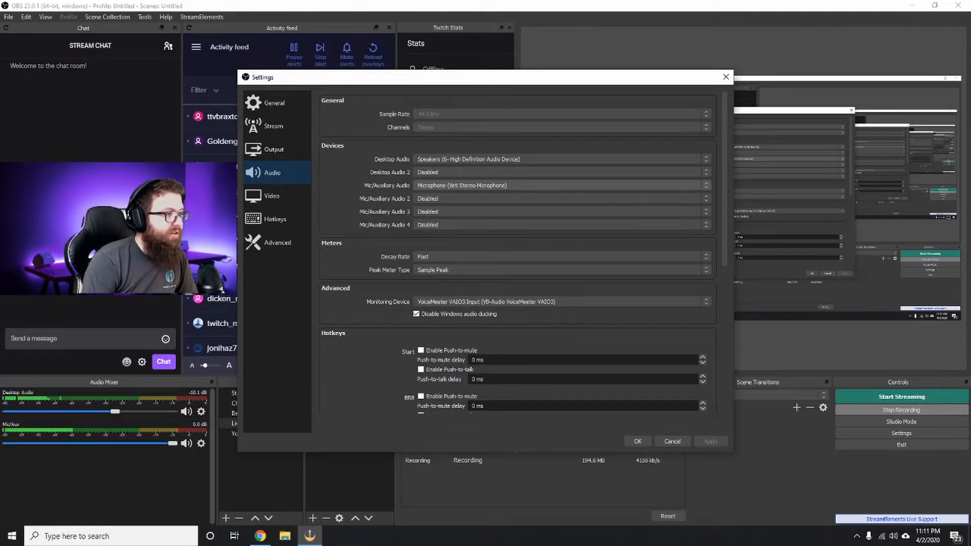
scroll(562, 199, "down", 2)
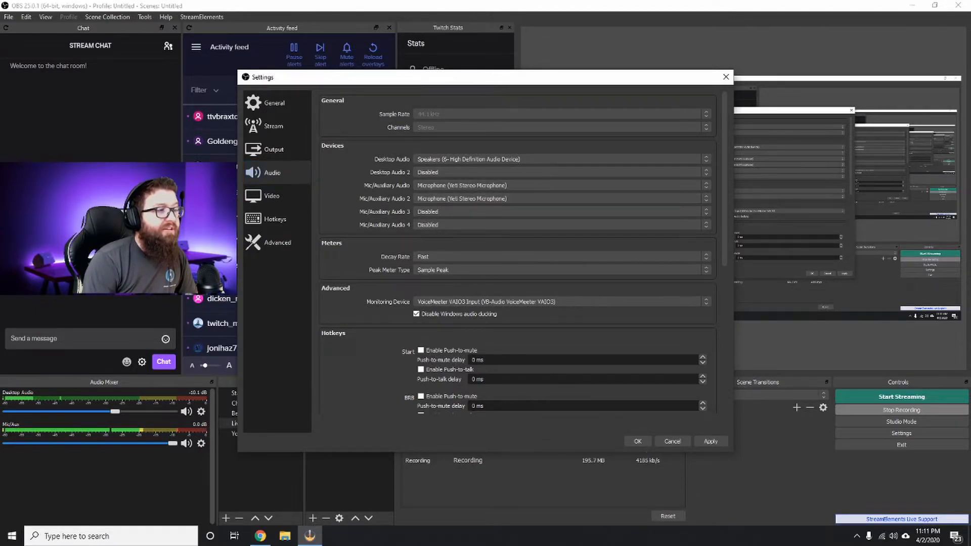
scroll(562, 198, "up", 1)
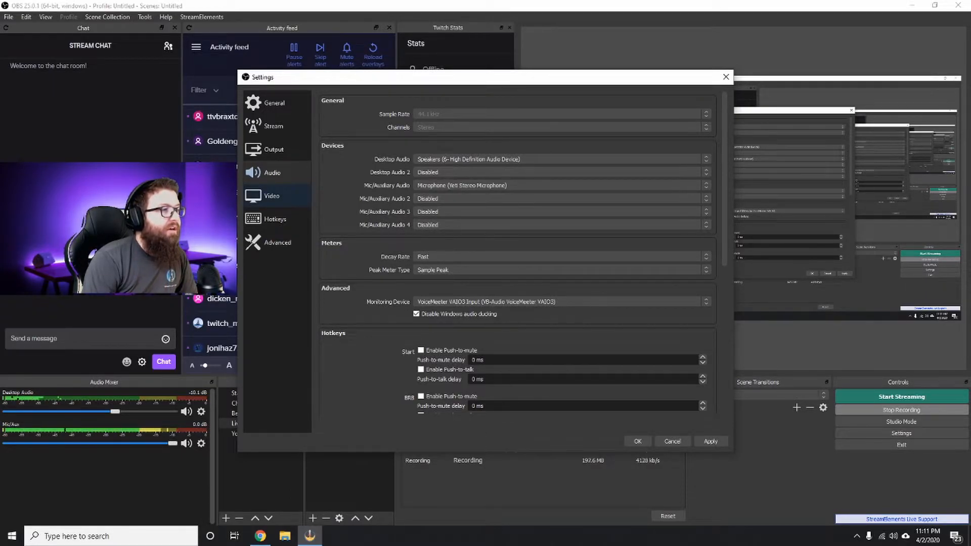
left_click(272, 196)
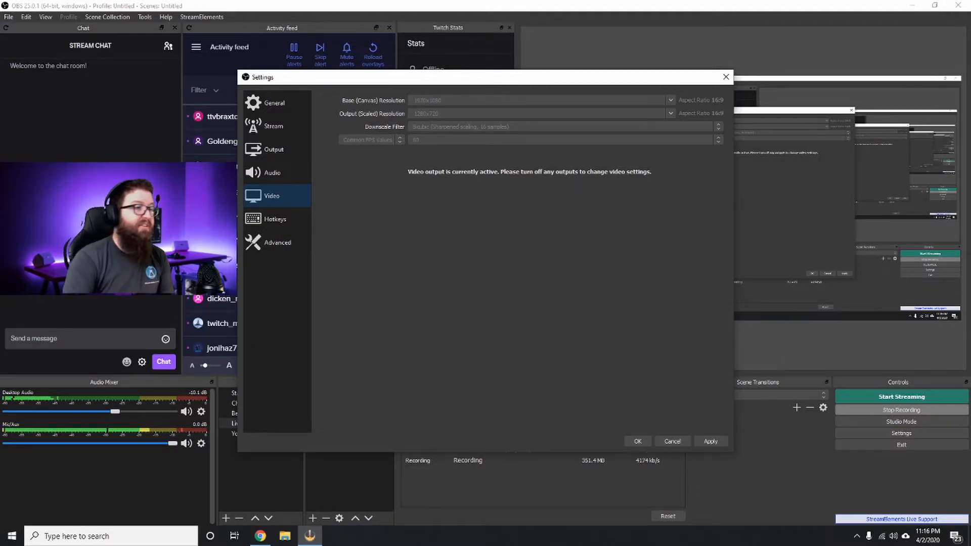
left_click(672, 441)
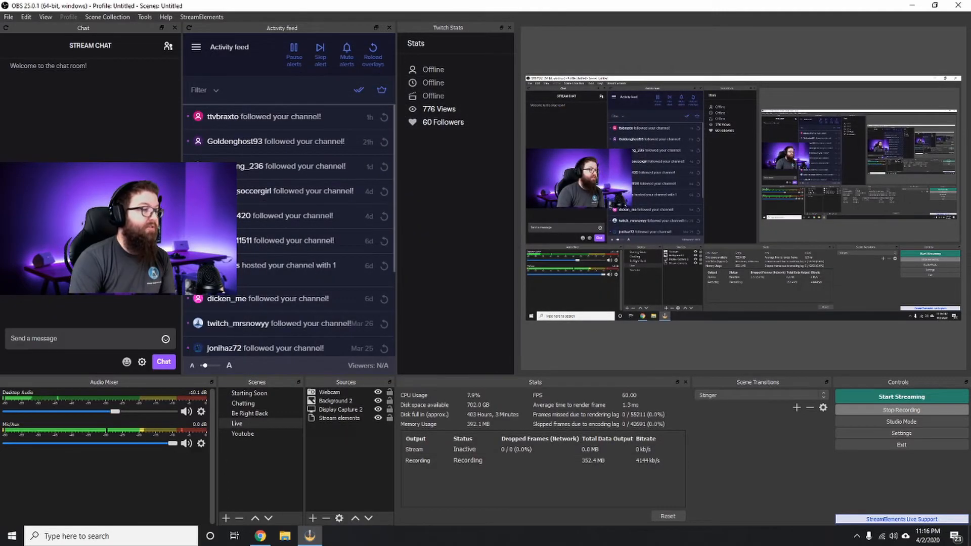
Step: Review the Compressor and Noise Gate filter settings of the Mic/Aux input, including the gate's open threshold
left_click(339, 418)
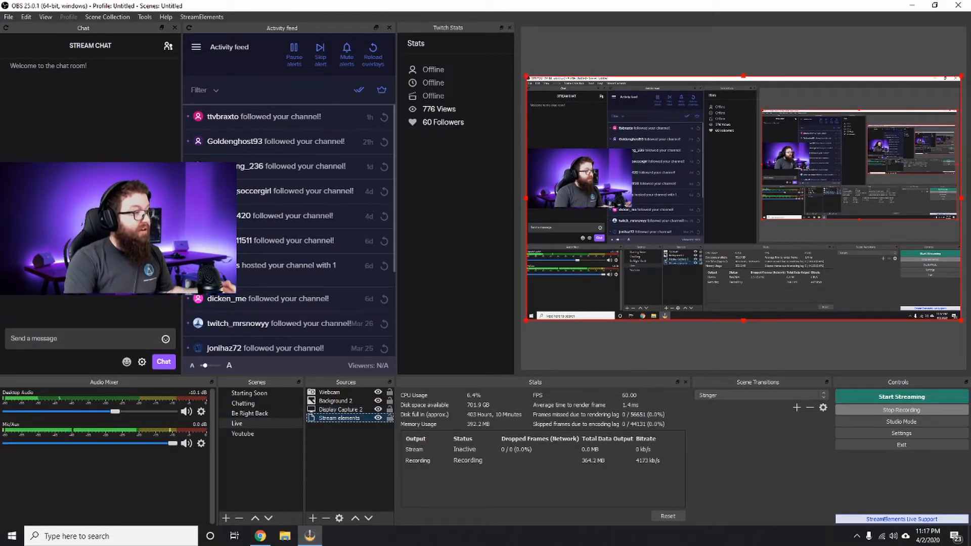
left_click(201, 444)
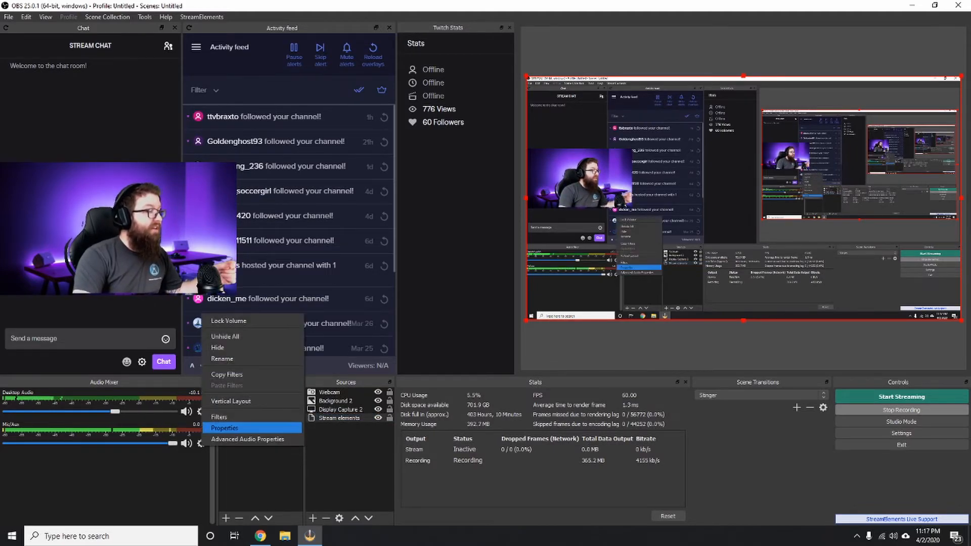
left_click(219, 416)
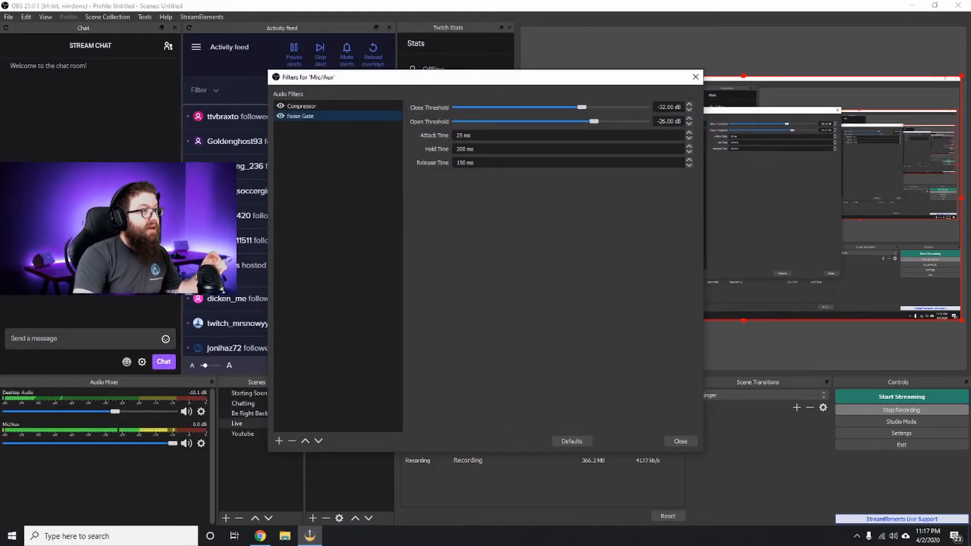
left_click(301, 105)
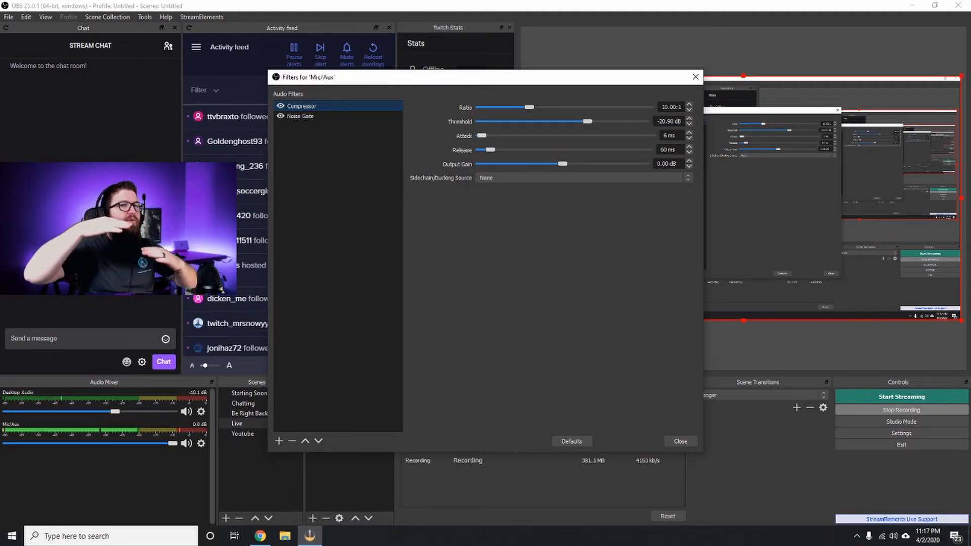
left_click(300, 116)
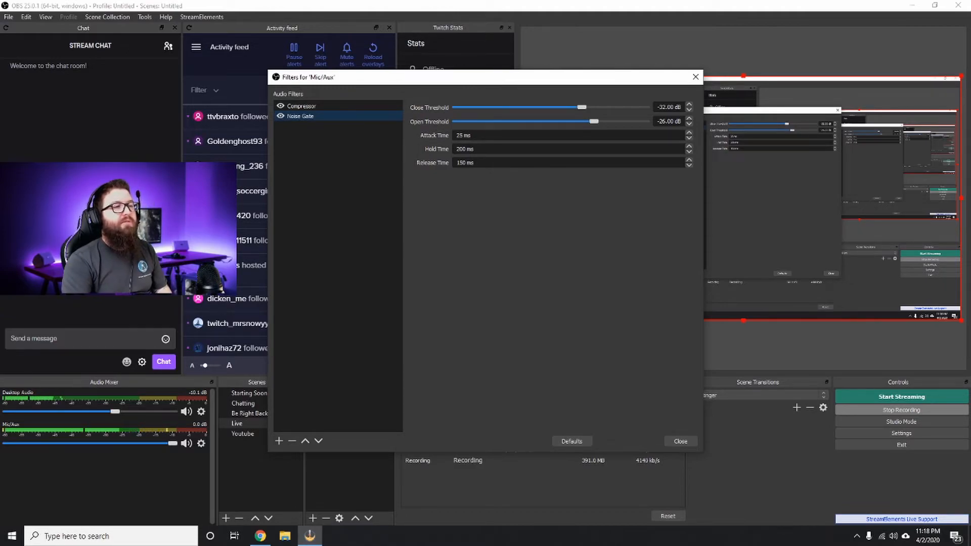
double_click(665, 122)
left_click_drag(665, 122, 680, 122)
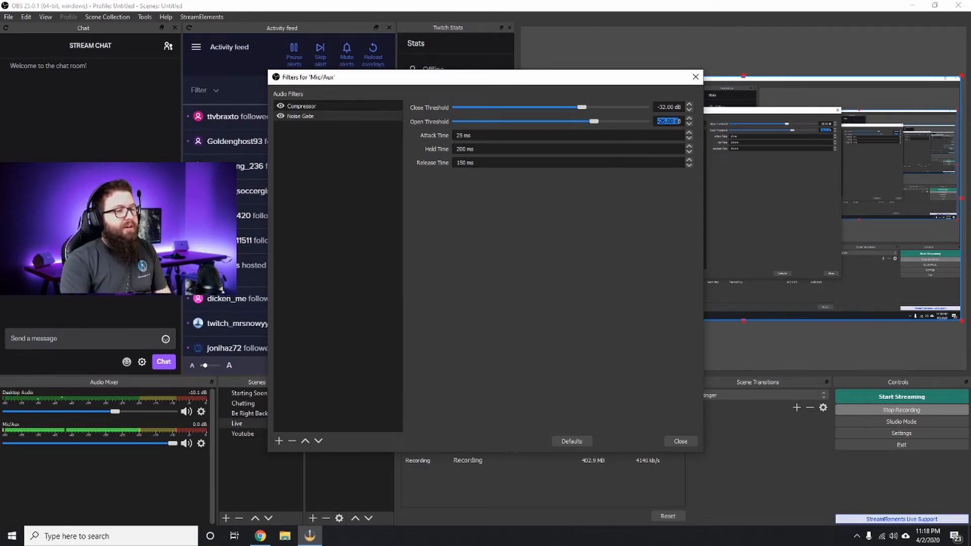
left_click(680, 441)
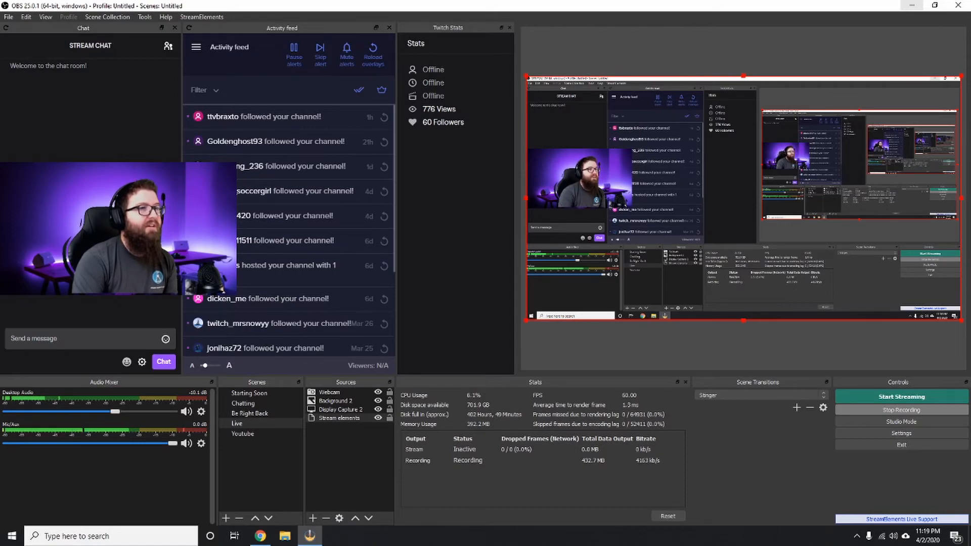
Step: Switch to Chrome, examine the Intel Core i7-3770 specifications from essentials to processor graphics, and close the browser window
left_click(912, 5)
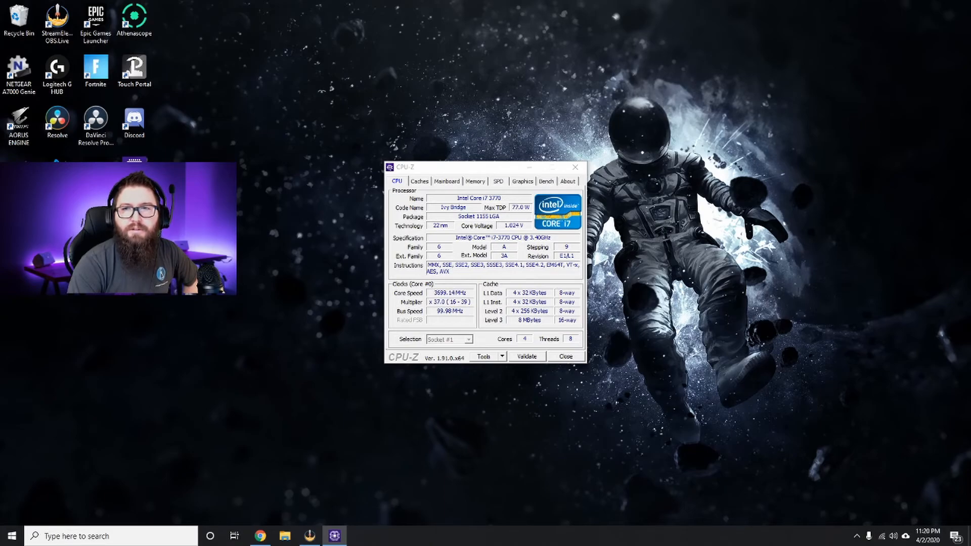
key("alt+Tab")
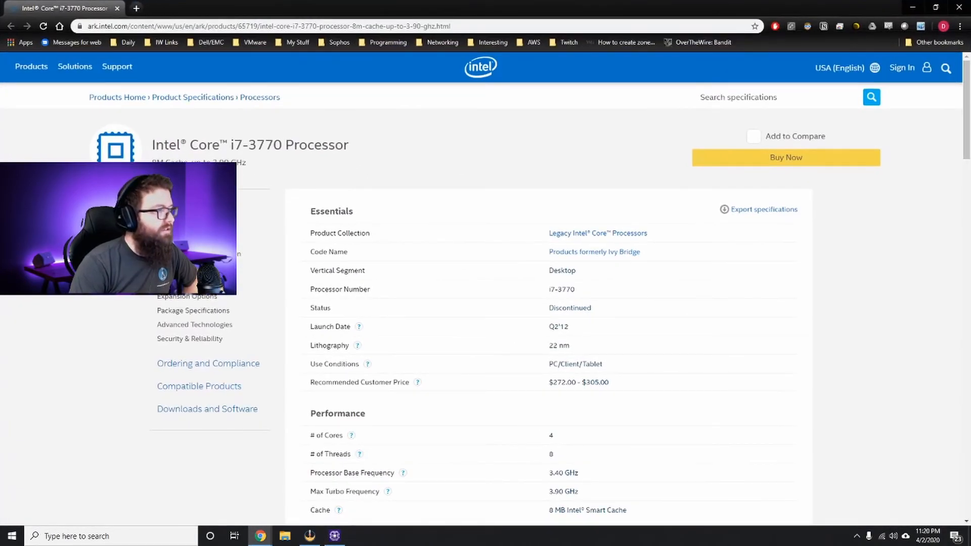
scroll(549, 303, "down", 4)
scroll(549, 303, "down", 4)
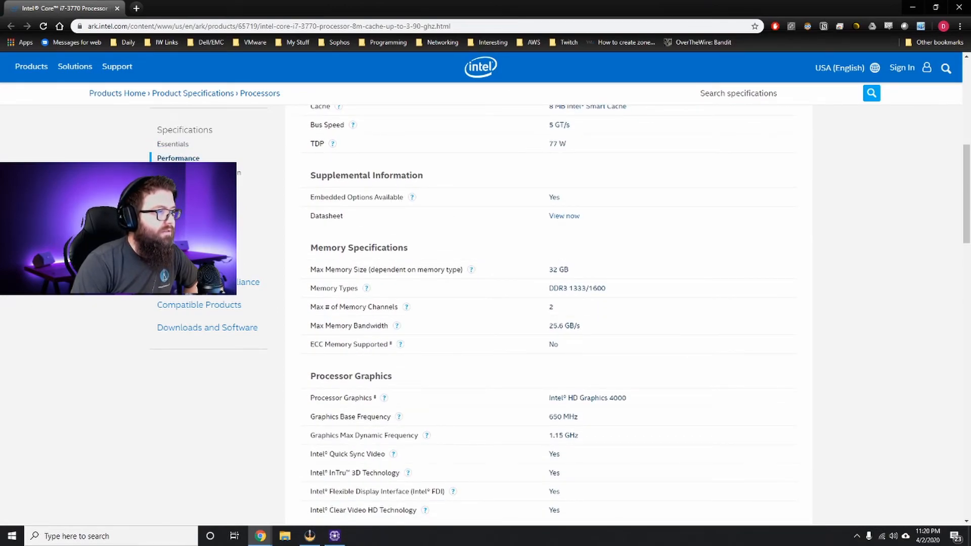
scroll(549, 303, "down", 3)
scroll(549, 304, "down", 4)
scroll(549, 304, "up", 15)
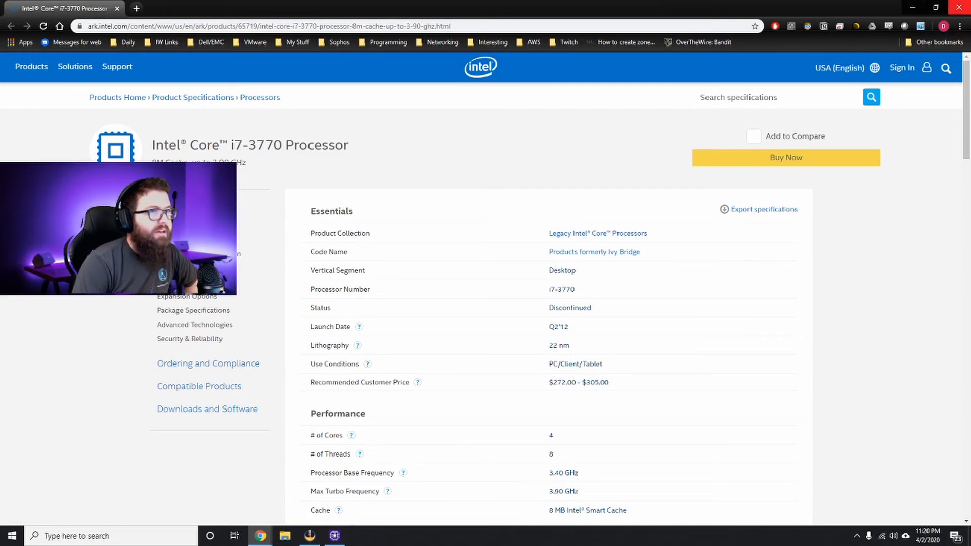
left_click(959, 7)
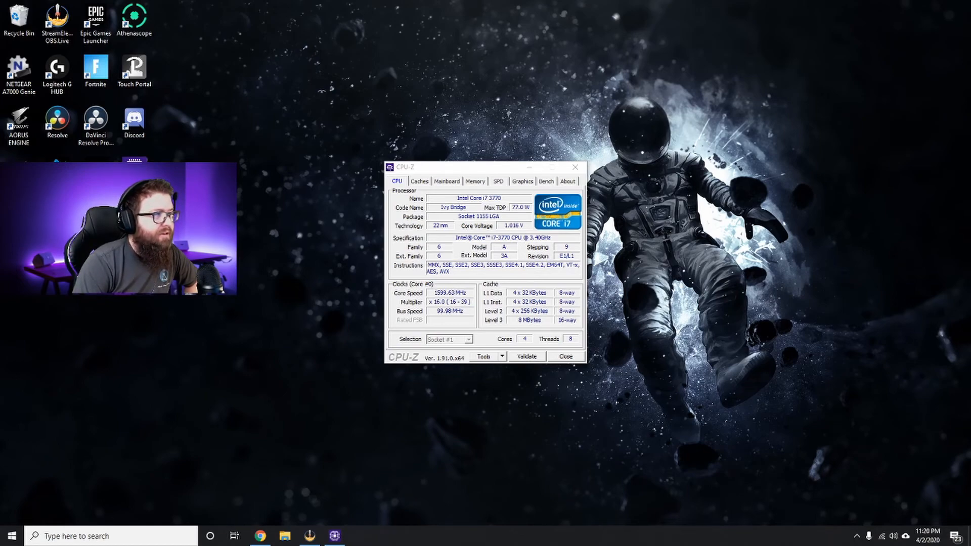
Step: Review the mainboard, memory, SPD and graphics details in CPU-Z, and return to OBS
left_click(446, 181)
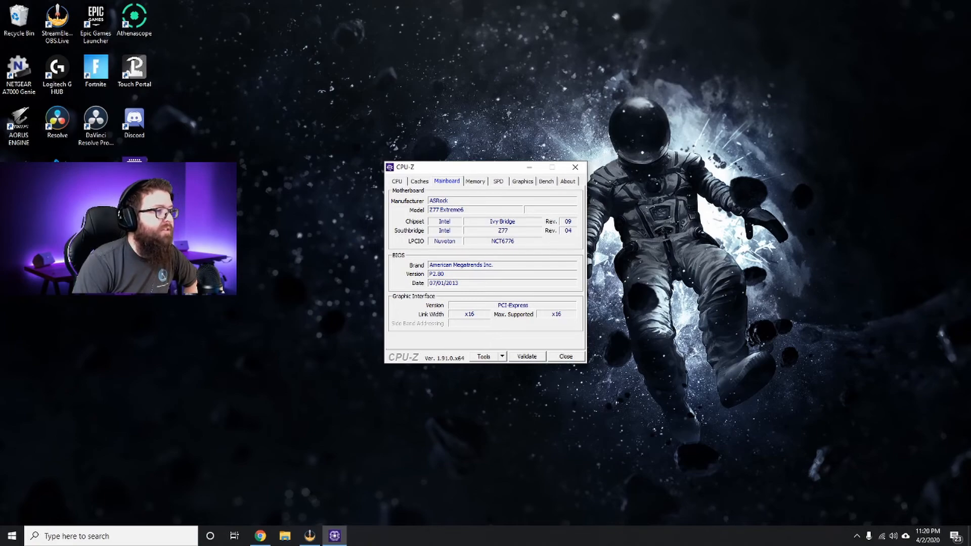
left_click(474, 181)
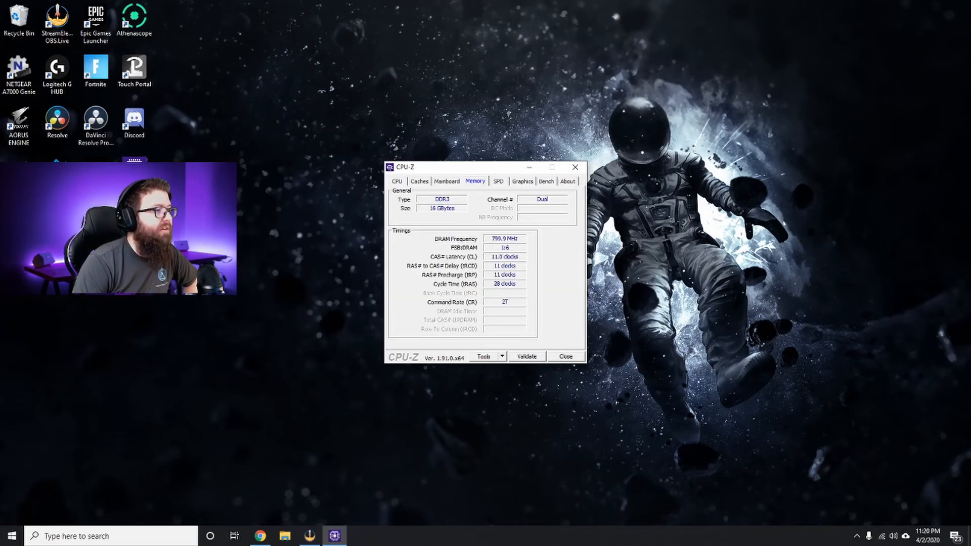
left_click(498, 181)
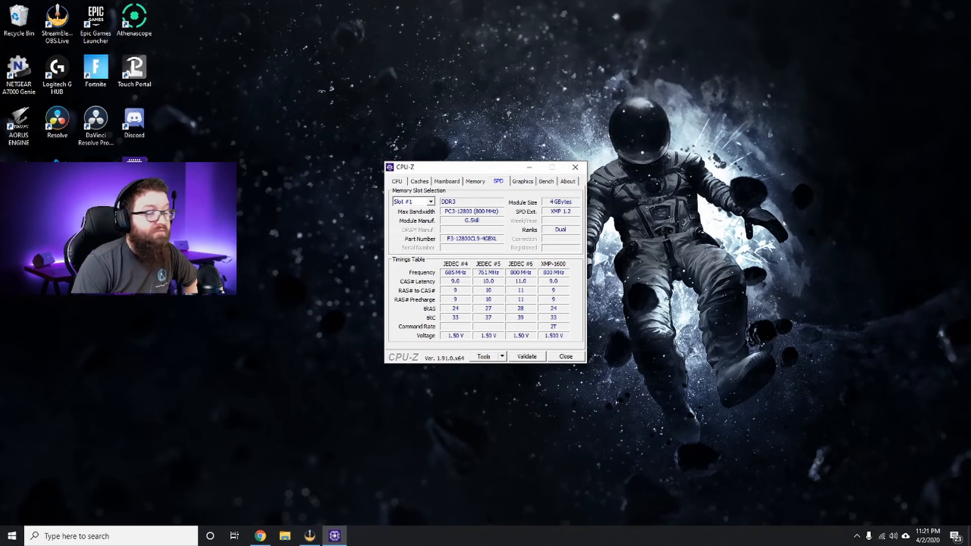
left_click(523, 181)
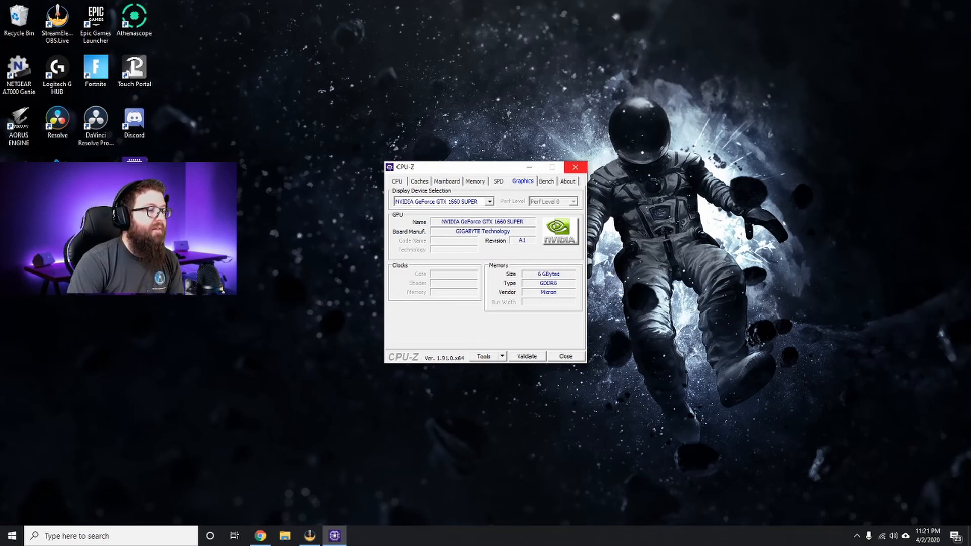
left_click(575, 167)
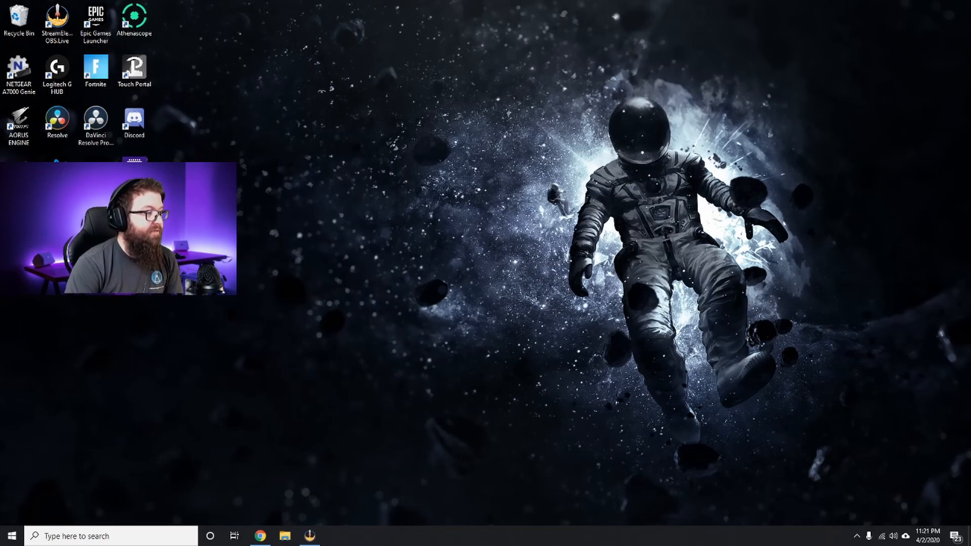
left_click(309, 536)
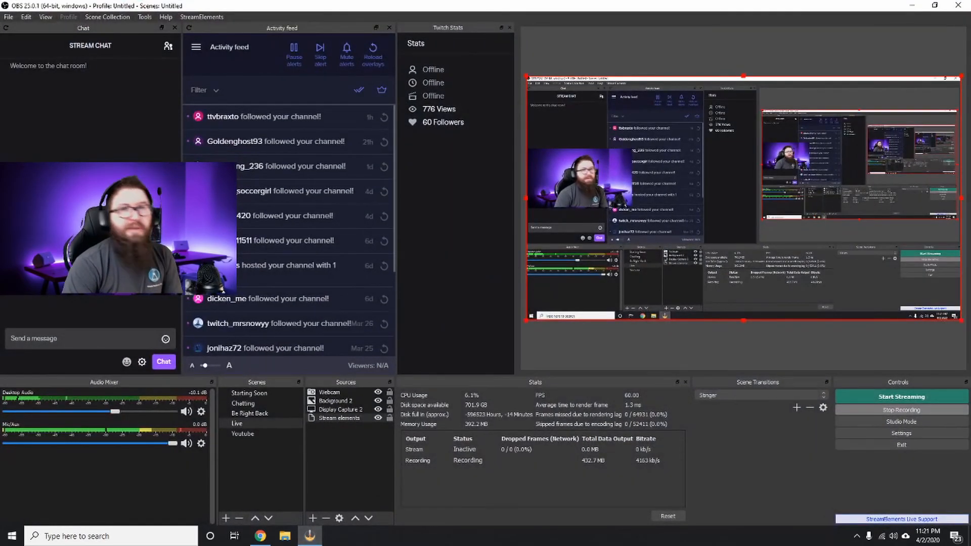